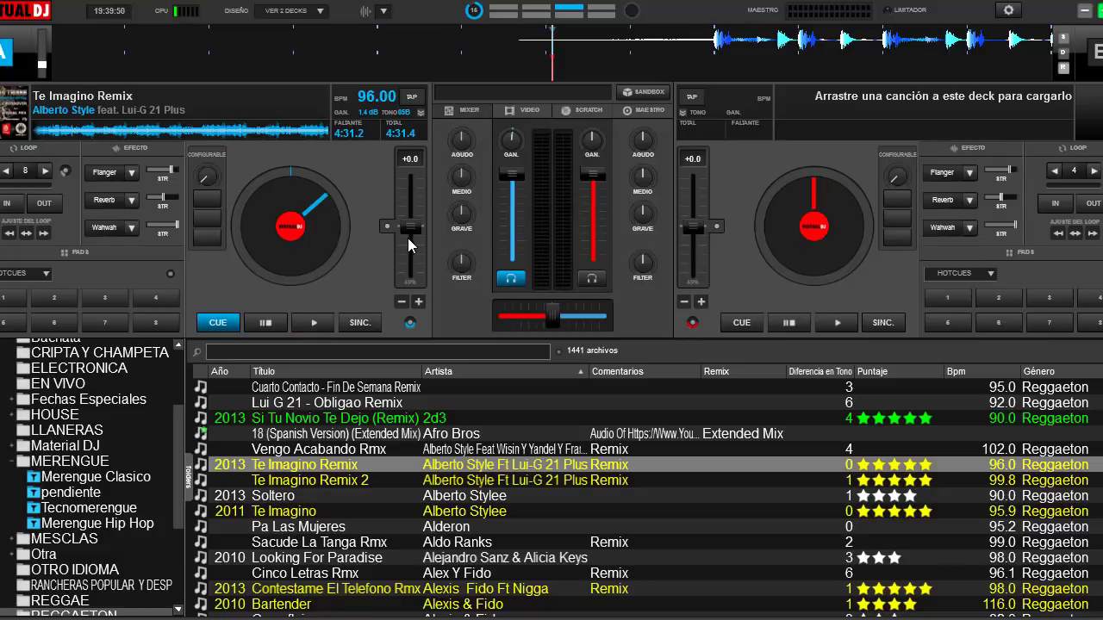
Try deck A's pitch at -28.8, +40.4 and +49.0, resetting it to zero after each change
{"action": "left_click_drag", "start_coordinate": [411, 227], "coordinate": [412, 207]}
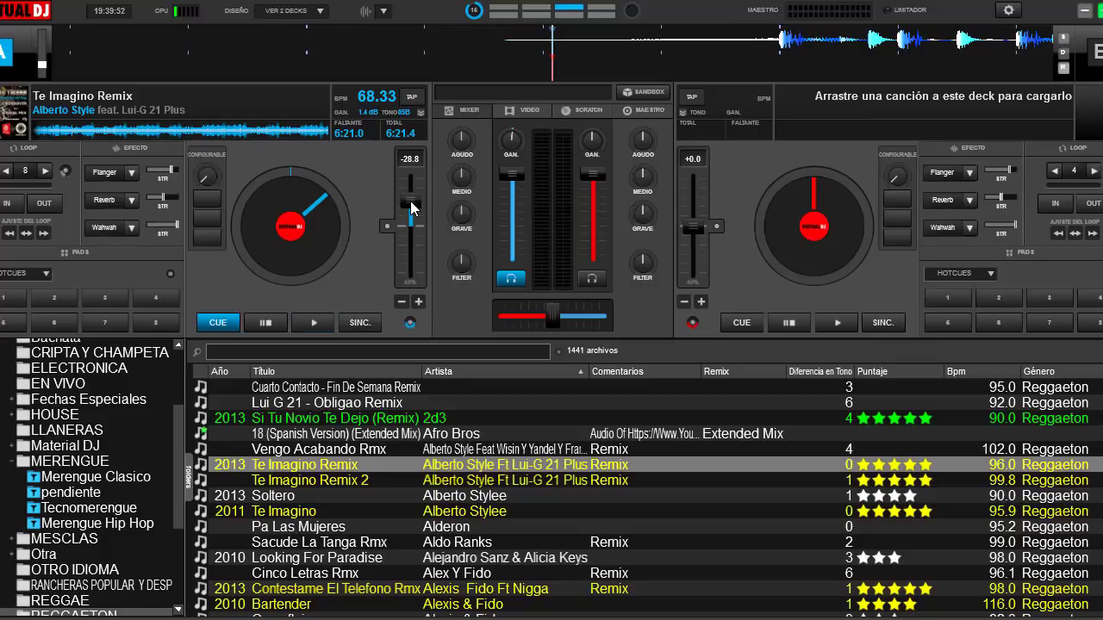
{"action": "left_click", "coordinate": [388, 226]}
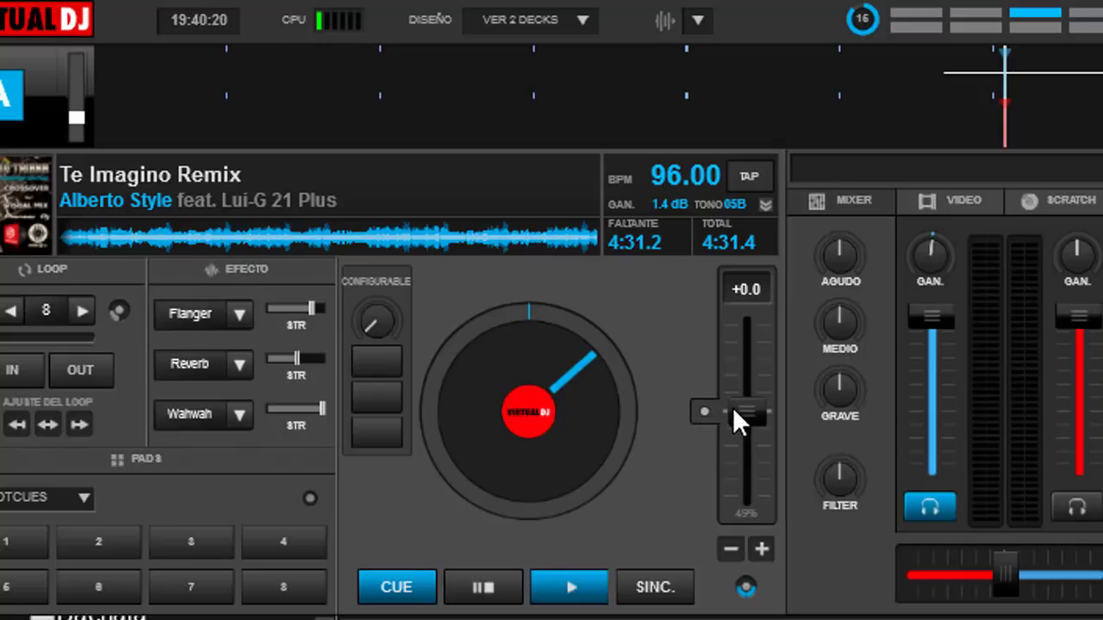
{"action": "left_click_drag", "start_coordinate": [743, 402], "coordinate": [736, 475]}
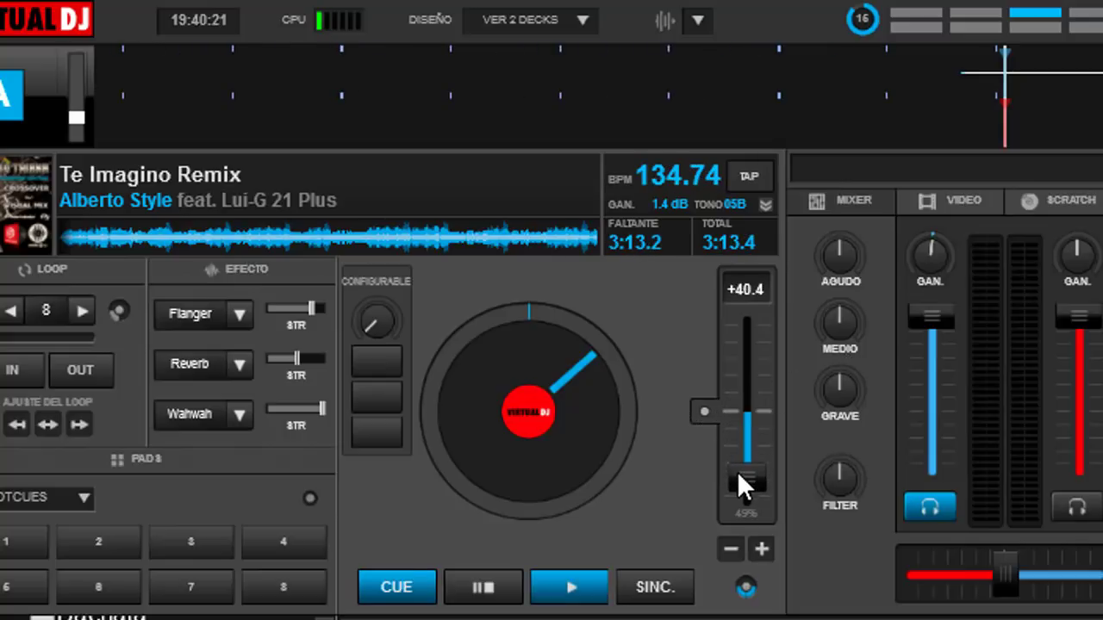
{"action": "left_click", "coordinate": [700, 413]}
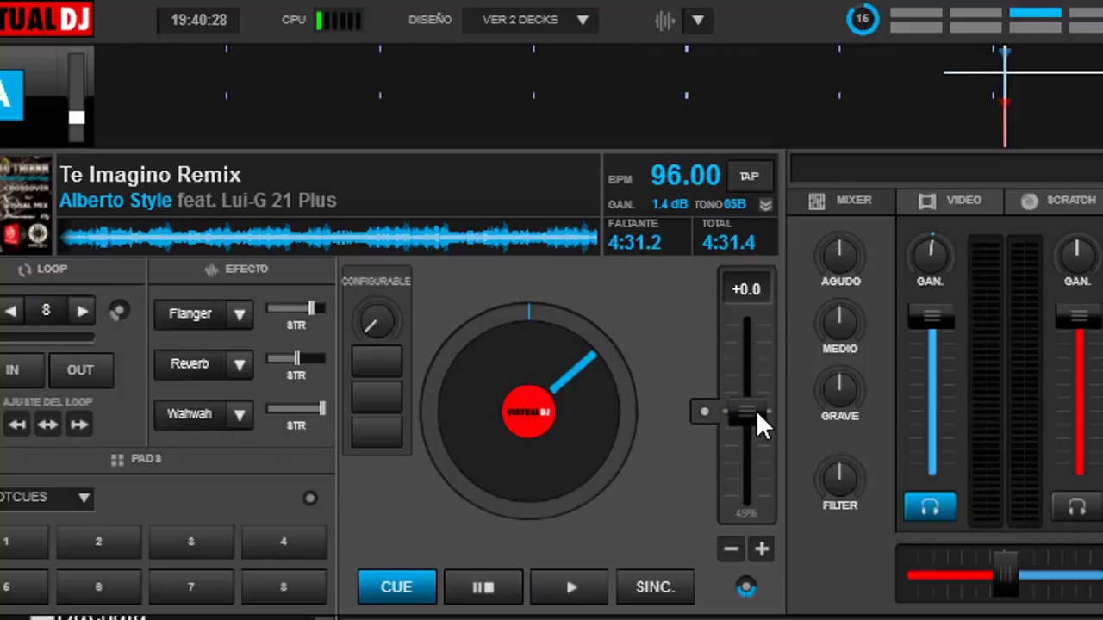
{"action": "left_click_drag", "start_coordinate": [756, 410], "coordinate": [748, 502]}
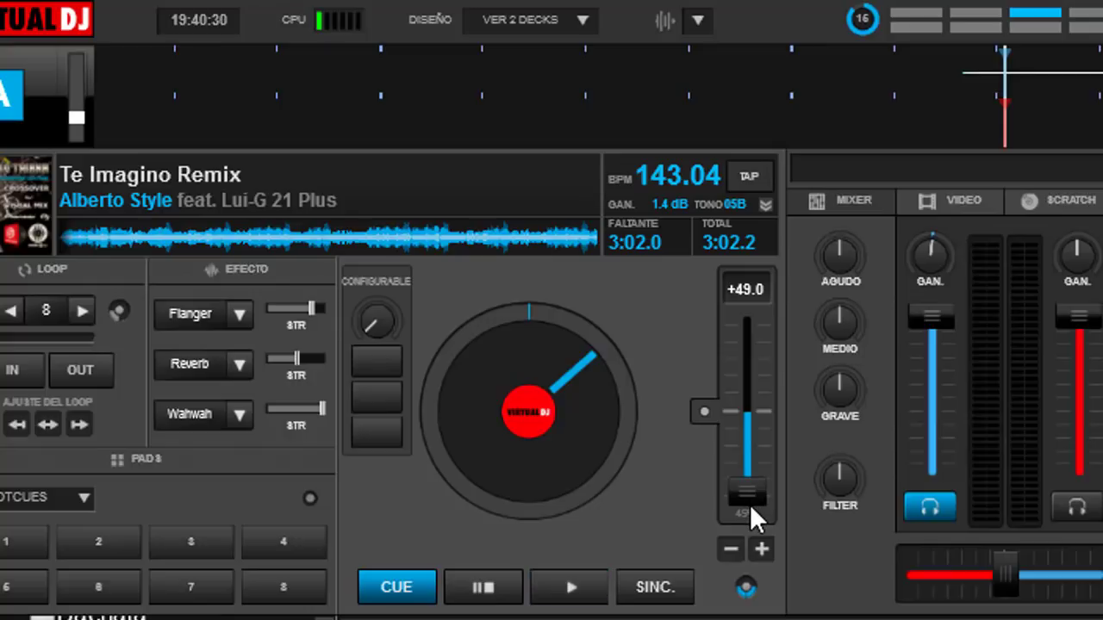
{"action": "left_click", "coordinate": [703, 413]}
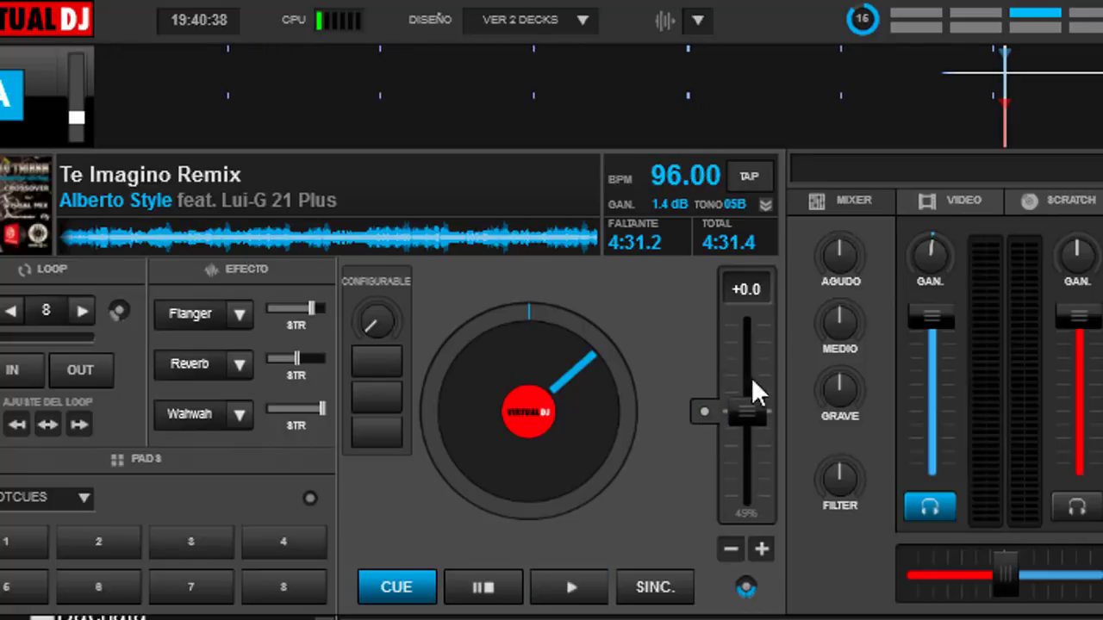
Try deck A's pitch at -43.2, -49.0 and +19.2, resetting it to zero after each change
{"action": "left_click_drag", "start_coordinate": [744, 415], "coordinate": [745, 343]}
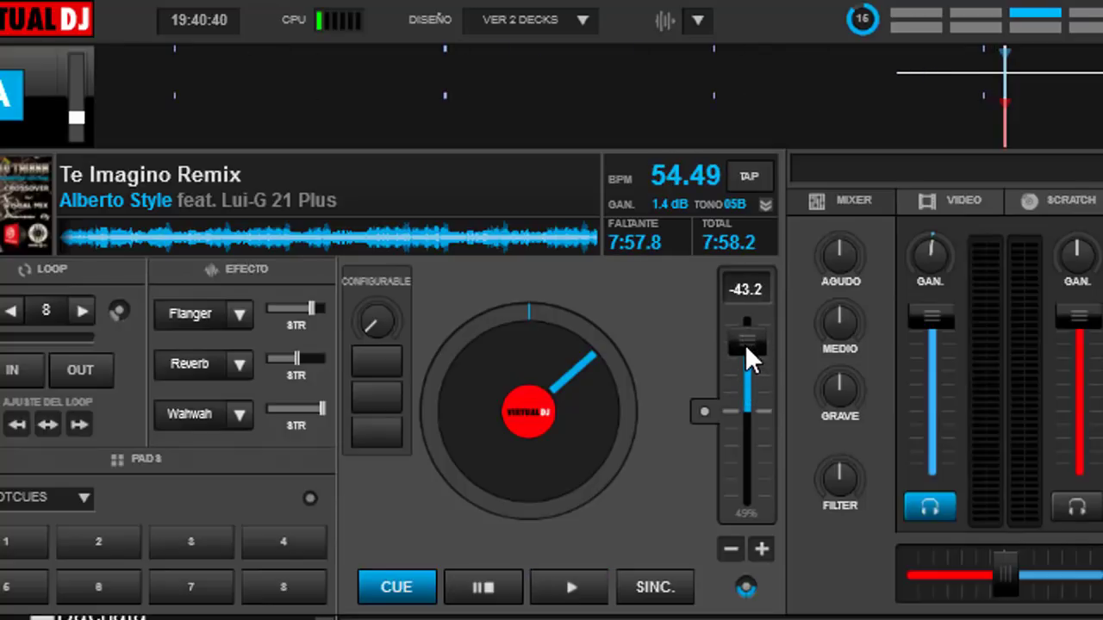
{"action": "left_click", "coordinate": [702, 413]}
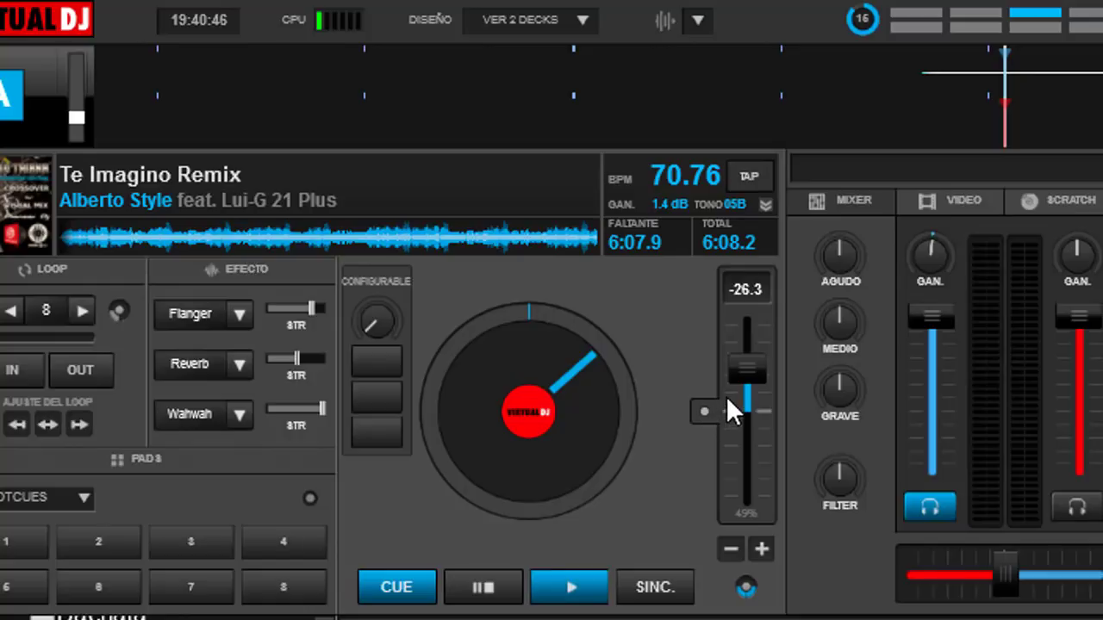
{"action": "left_click_drag", "start_coordinate": [743, 372], "coordinate": [749, 336]}
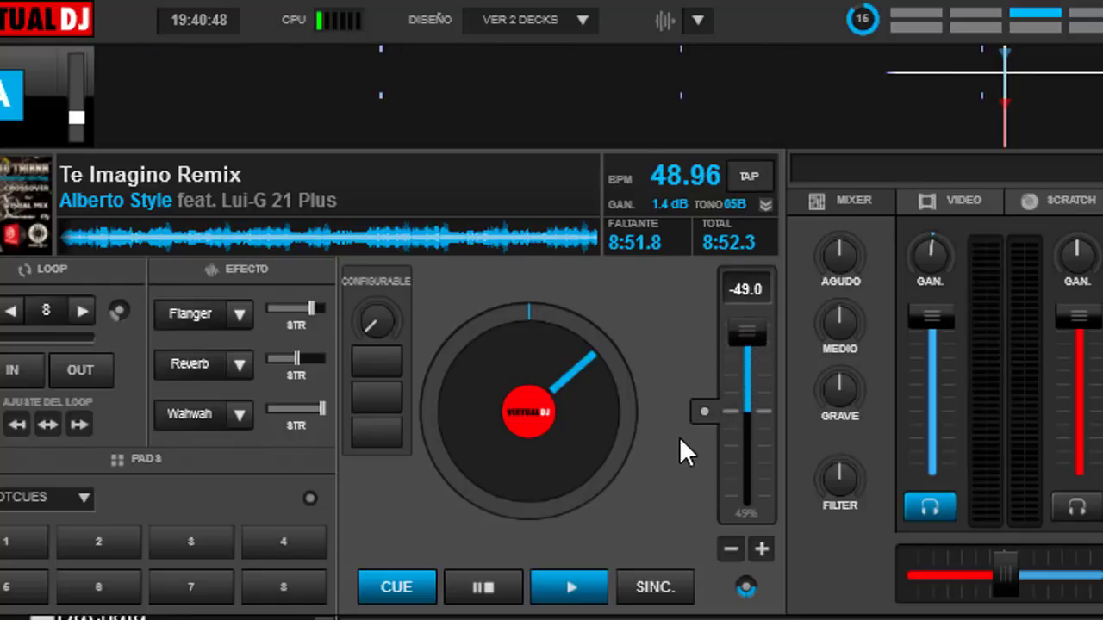
{"action": "left_click", "coordinate": [706, 415]}
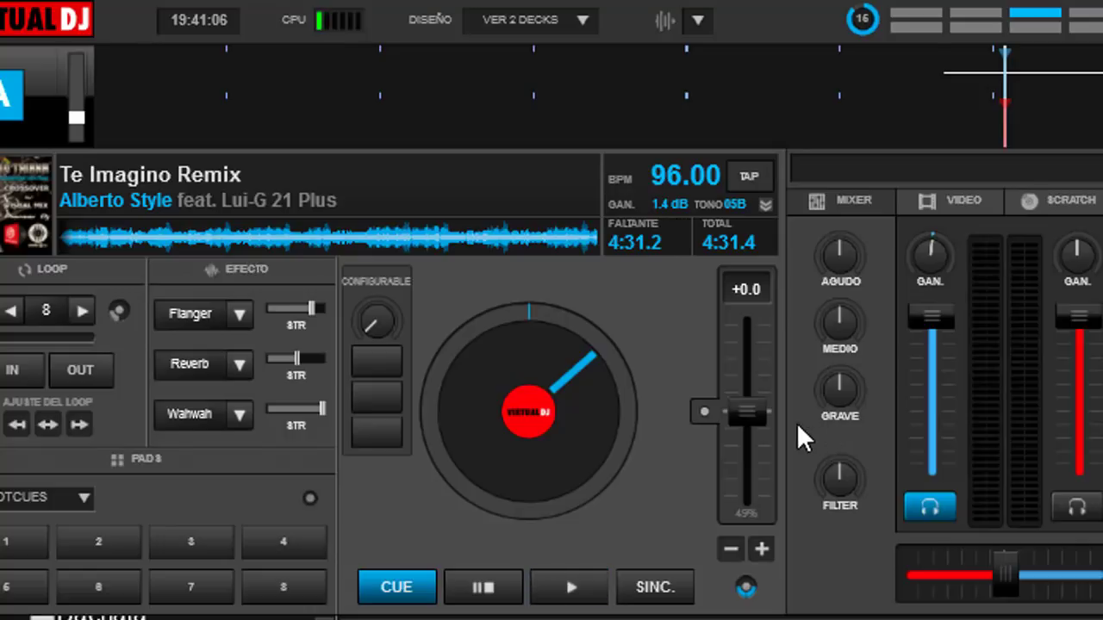
{"action": "left_click_drag", "start_coordinate": [746, 402], "coordinate": [746, 433]}
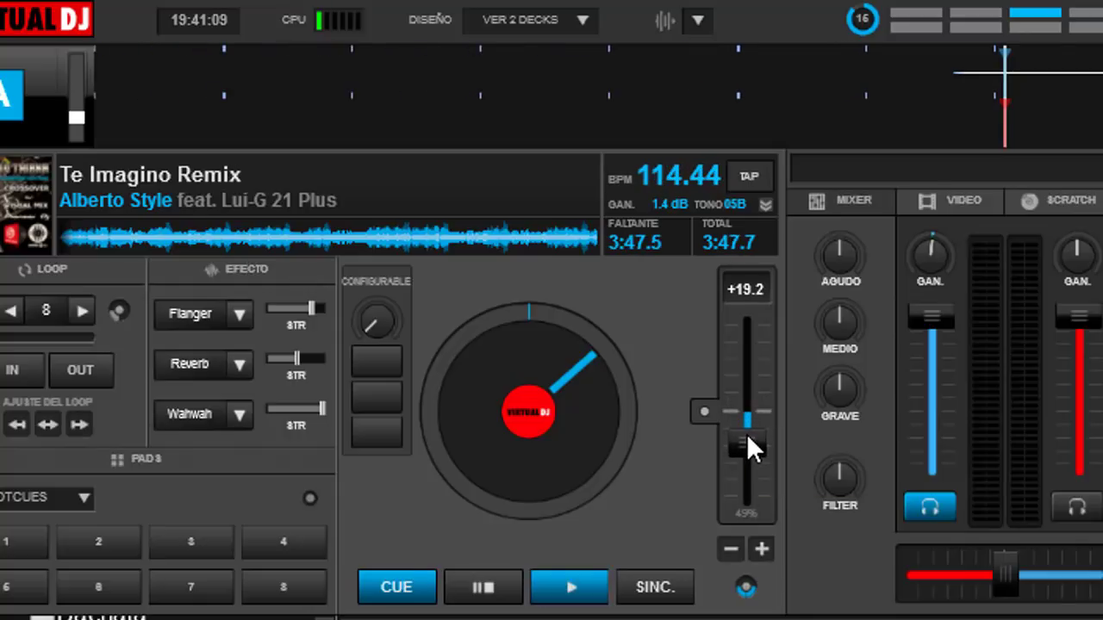
{"action": "left_click", "coordinate": [703, 411]}
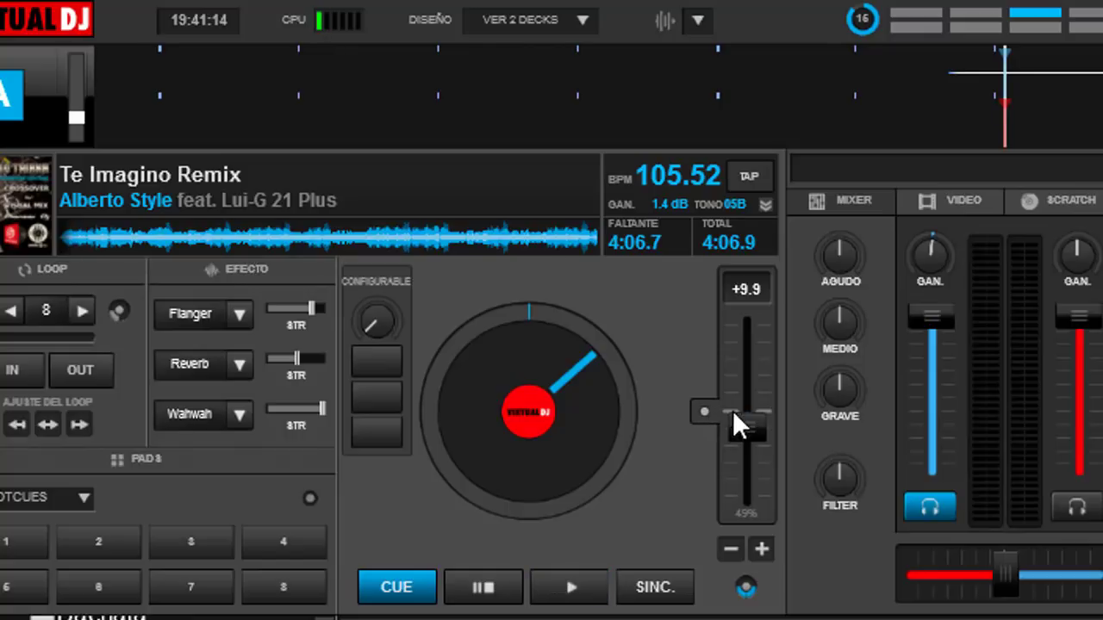
{"action": "left_click", "coordinate": [705, 410]}
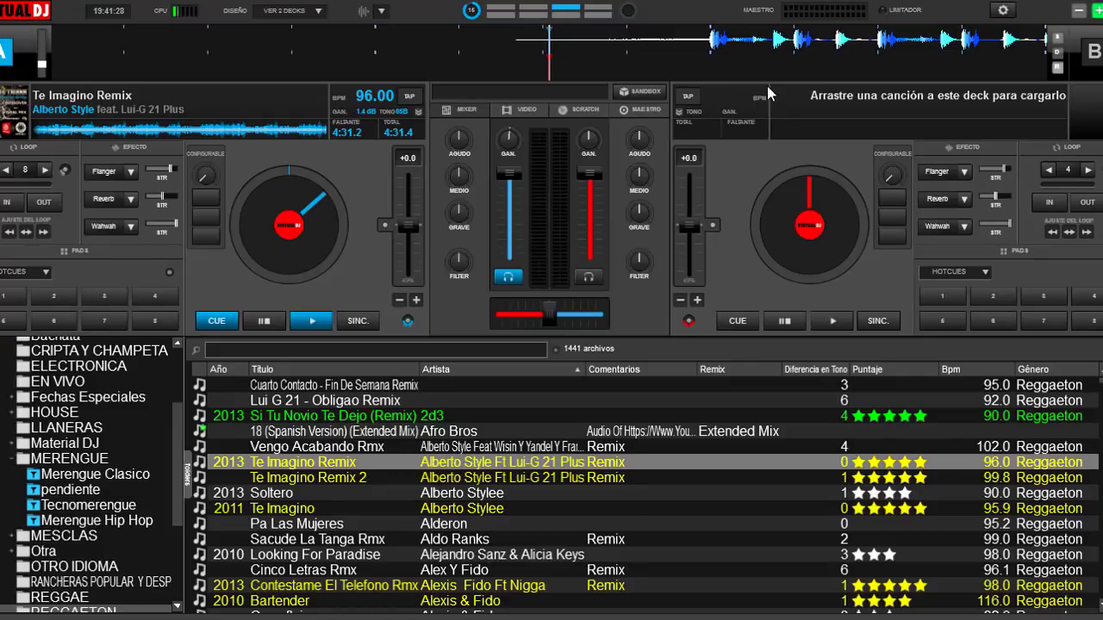
Find the pitch settings in the configuration options with the search "pitc" and set pitchResetSpeed to 2
{"action": "left_click", "coordinate": [1004, 10]}
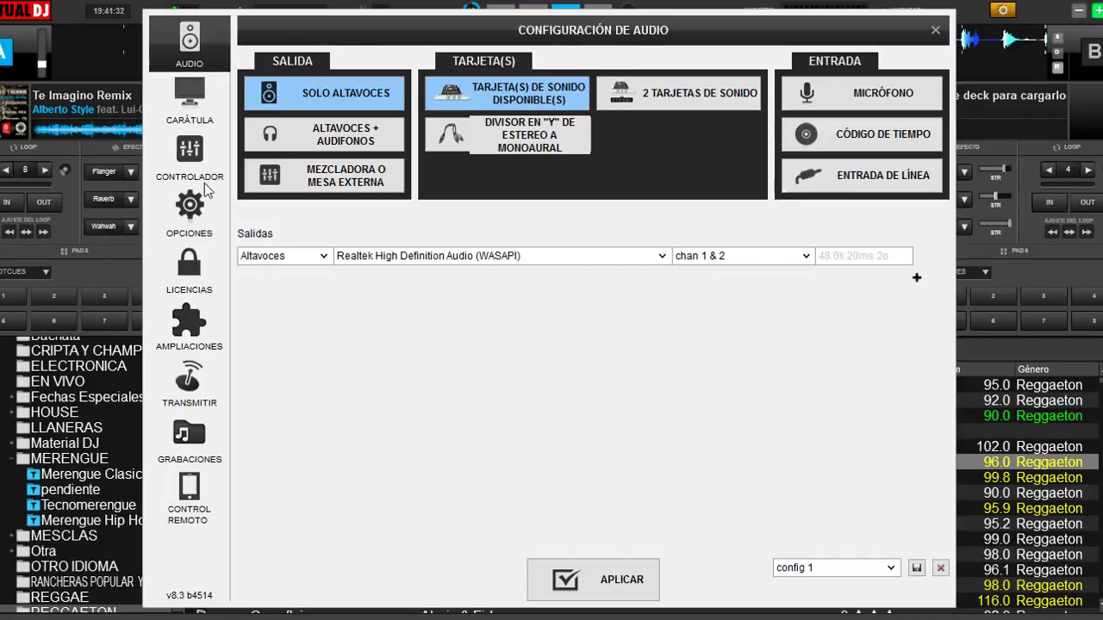
{"action": "left_click", "coordinate": [191, 207]}
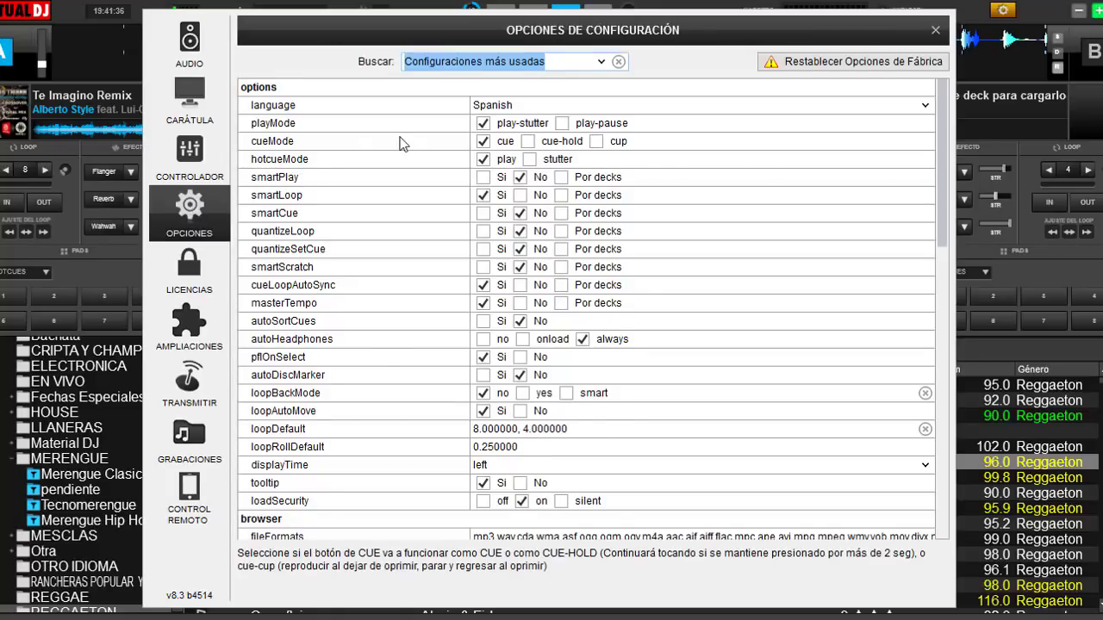
{"action": "type", "text": "pitc"}
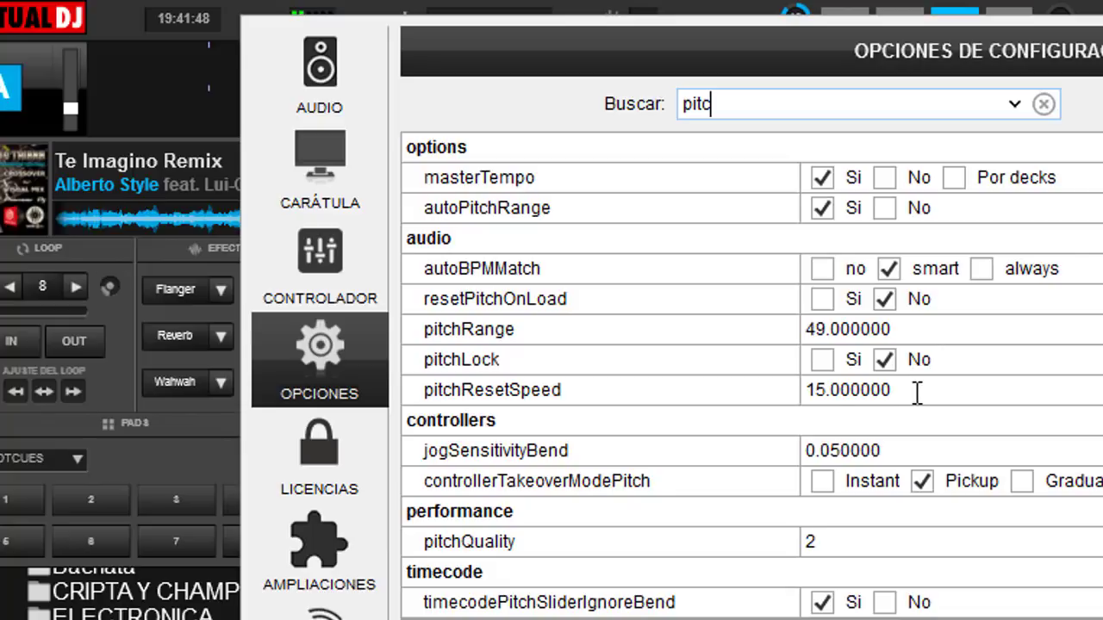
{"action": "left_click", "coordinate": [823, 390]}
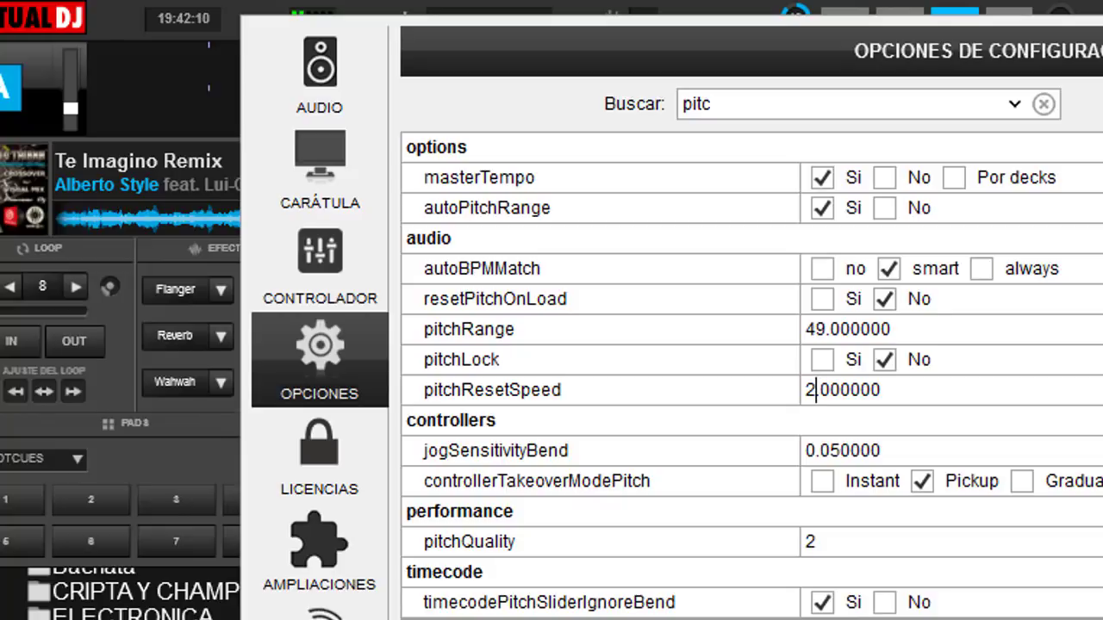
{"action": "key", "text": "Escape"}
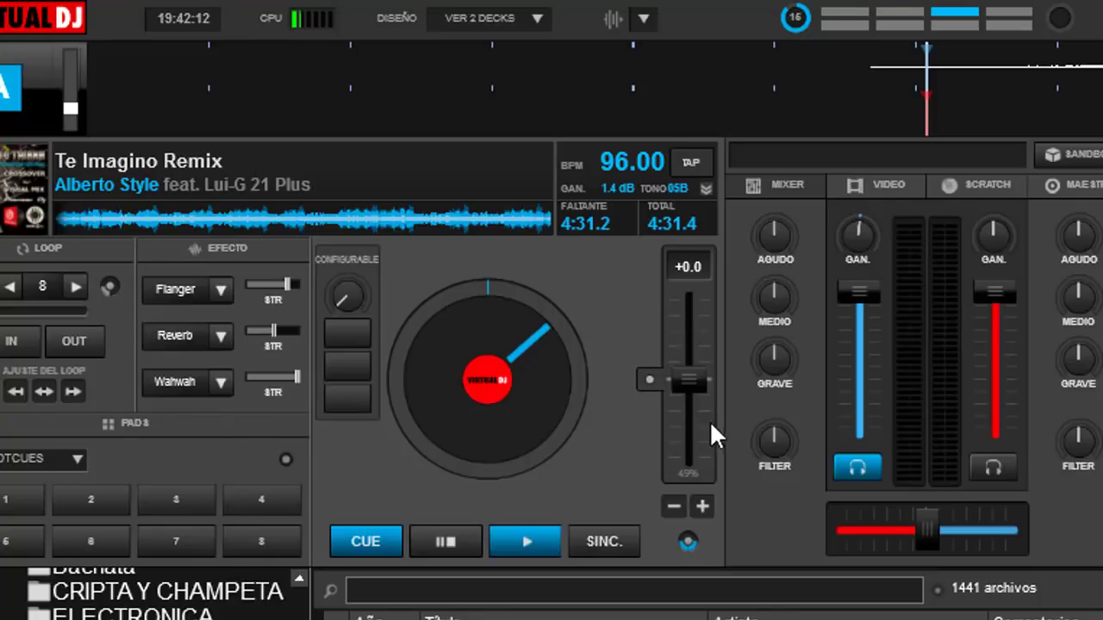
Test the pitch reset on deck A by playing the track at -49.0 and resetting it during playback, then stop the track
{"action": "left_click_drag", "start_coordinate": [690, 380], "coordinate": [694, 303]}
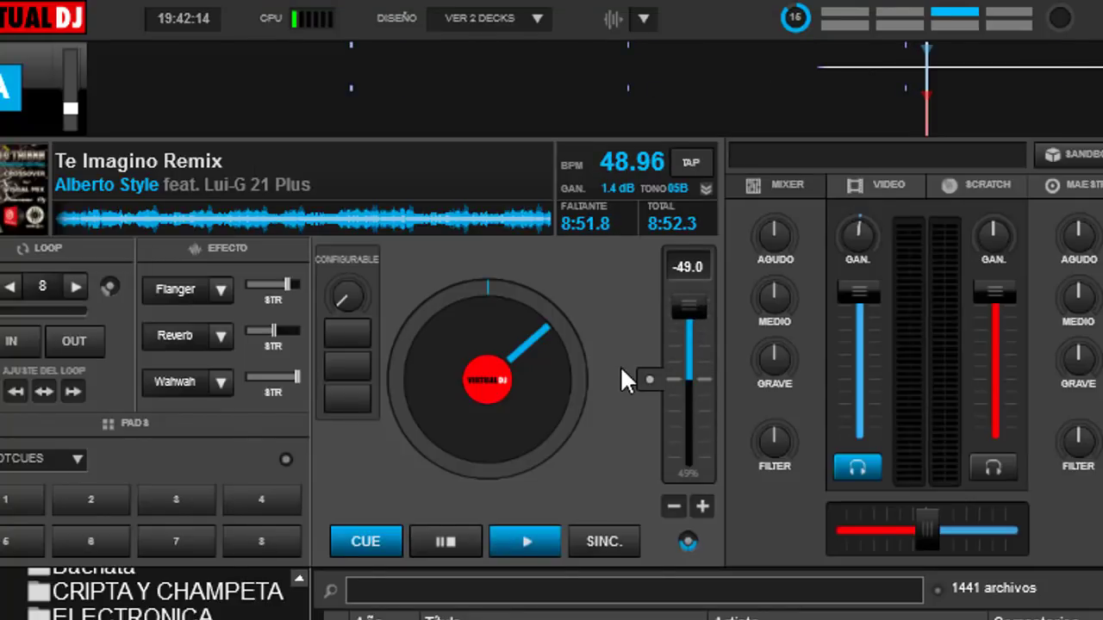
{"action": "left_click", "coordinate": [529, 541]}
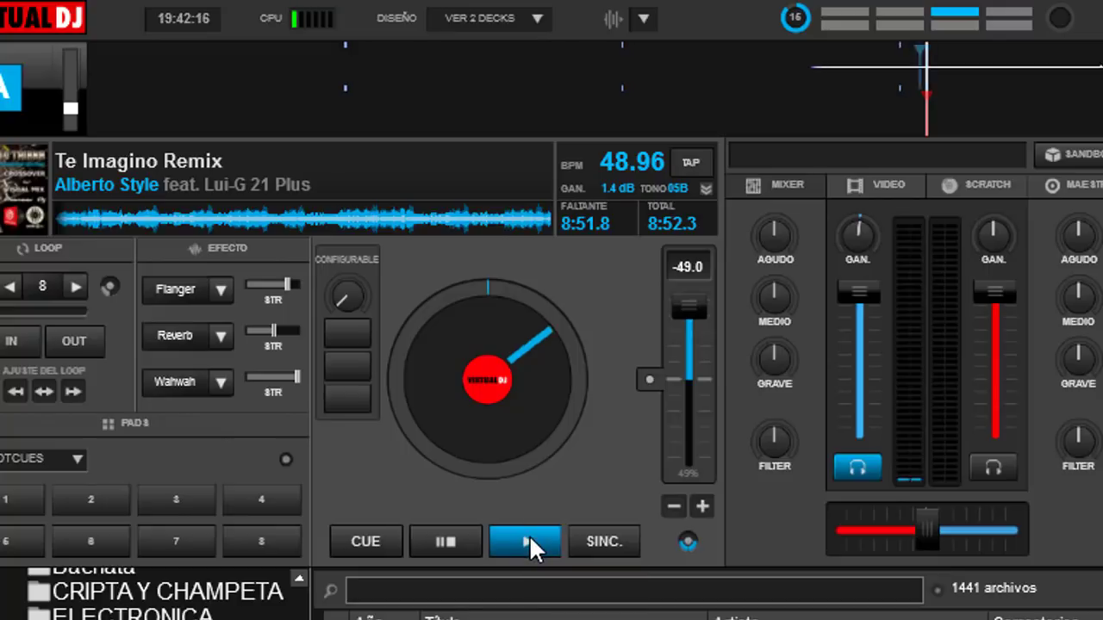
{"action": "left_click", "coordinate": [649, 377]}
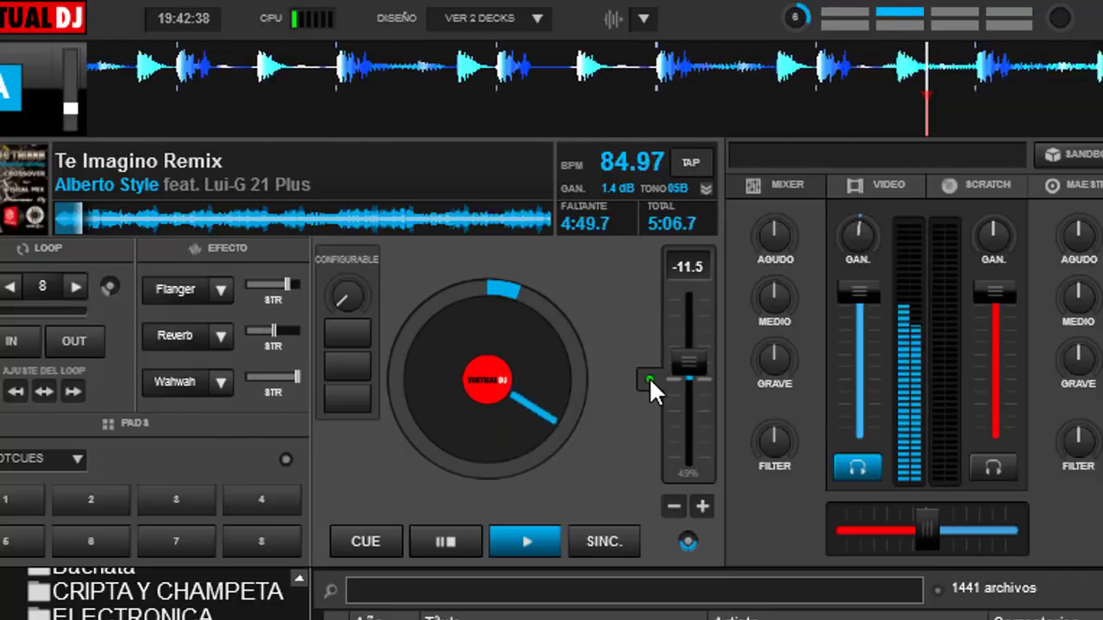
{"action": "left_click", "coordinate": [648, 379]}
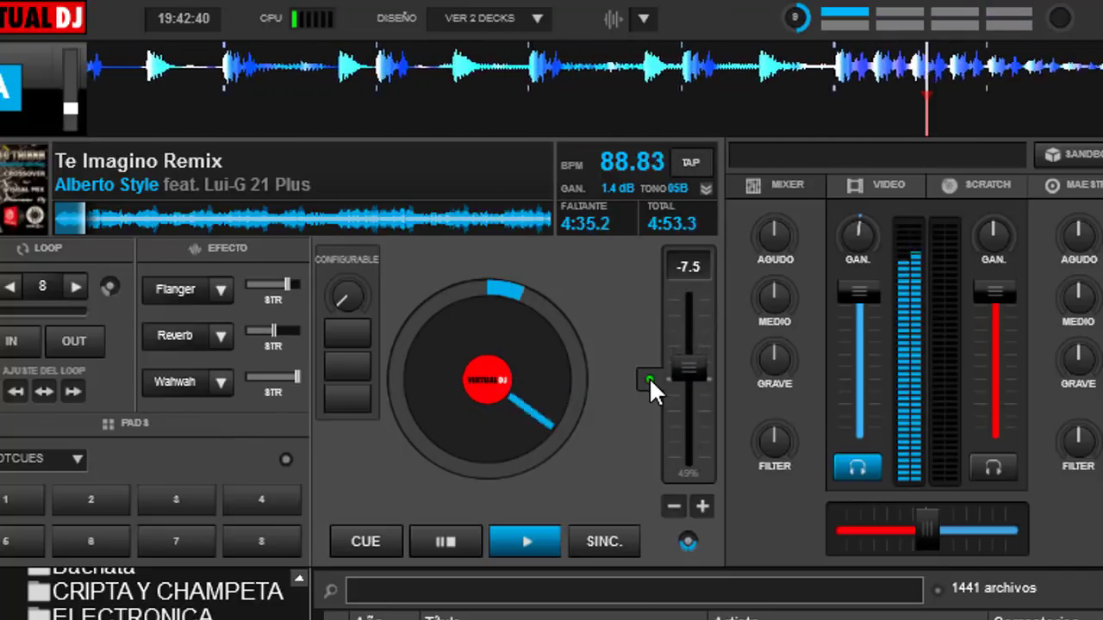
{"action": "double_click", "coordinate": [464, 538]}
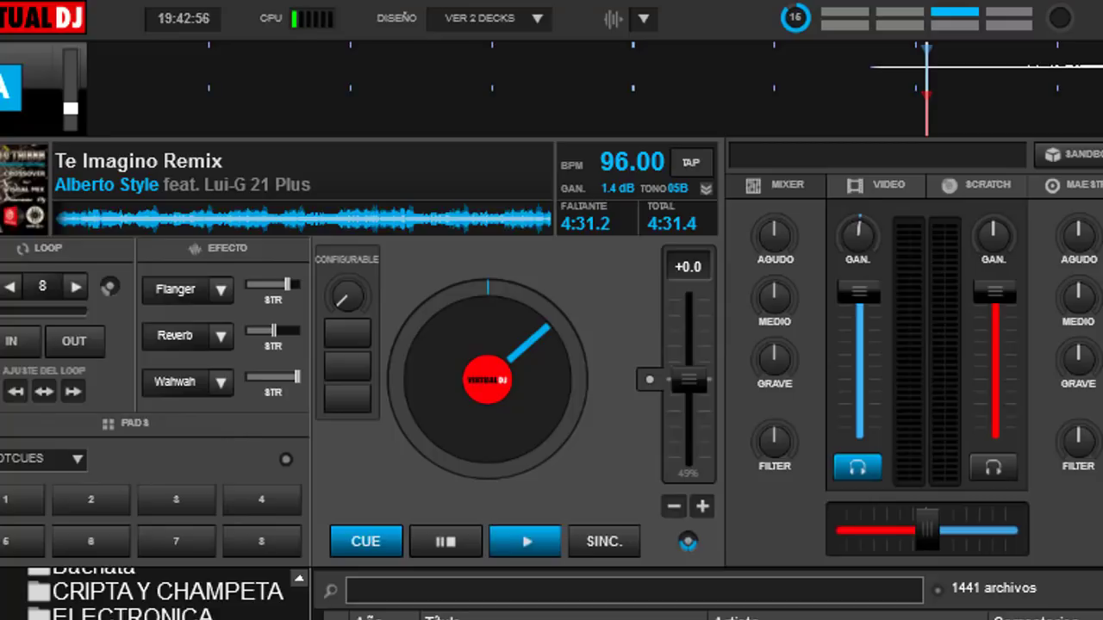
Find the pitch settings in the configuration options with the search "pit" and set pitchResetSpeed to 12
{"action": "left_click", "coordinate": [1059, 18]}
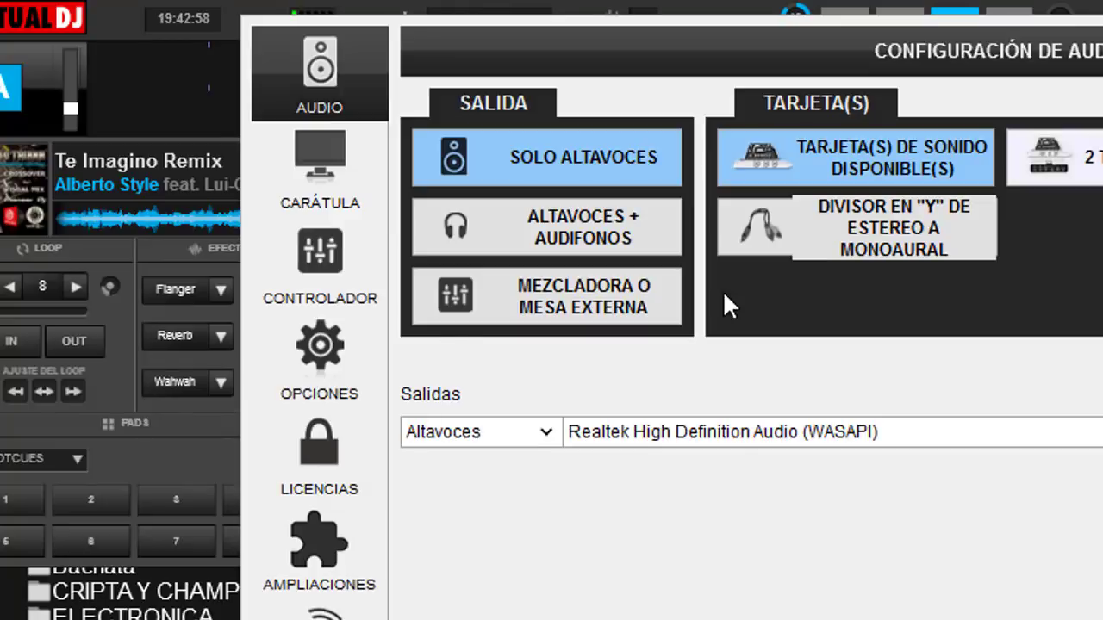
{"action": "left_click", "coordinate": [324, 385]}
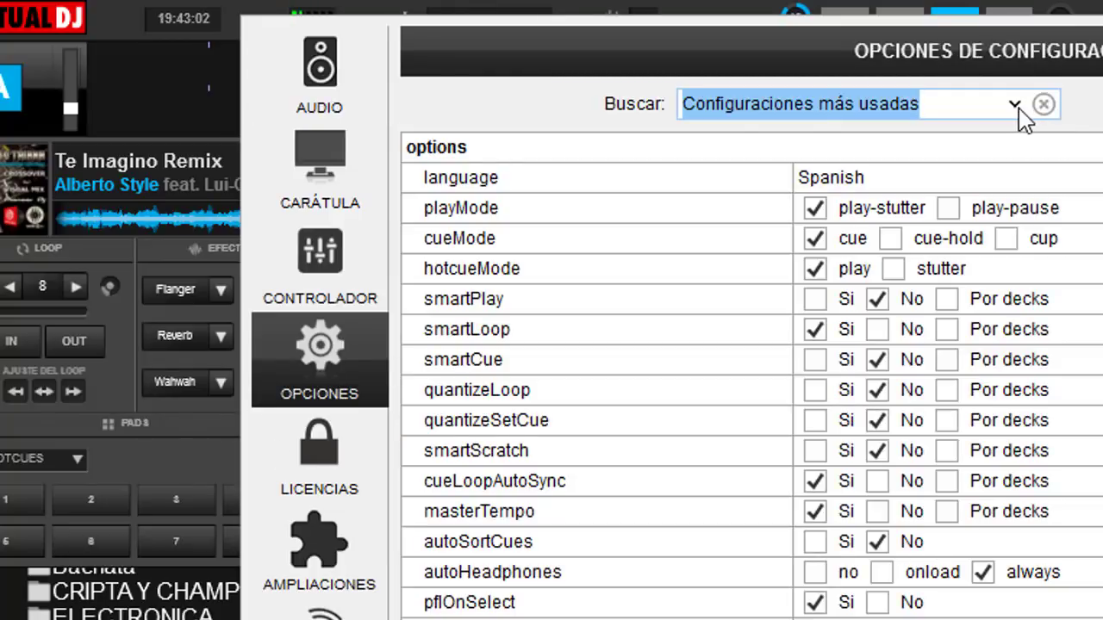
{"action": "type", "text": "piy"}
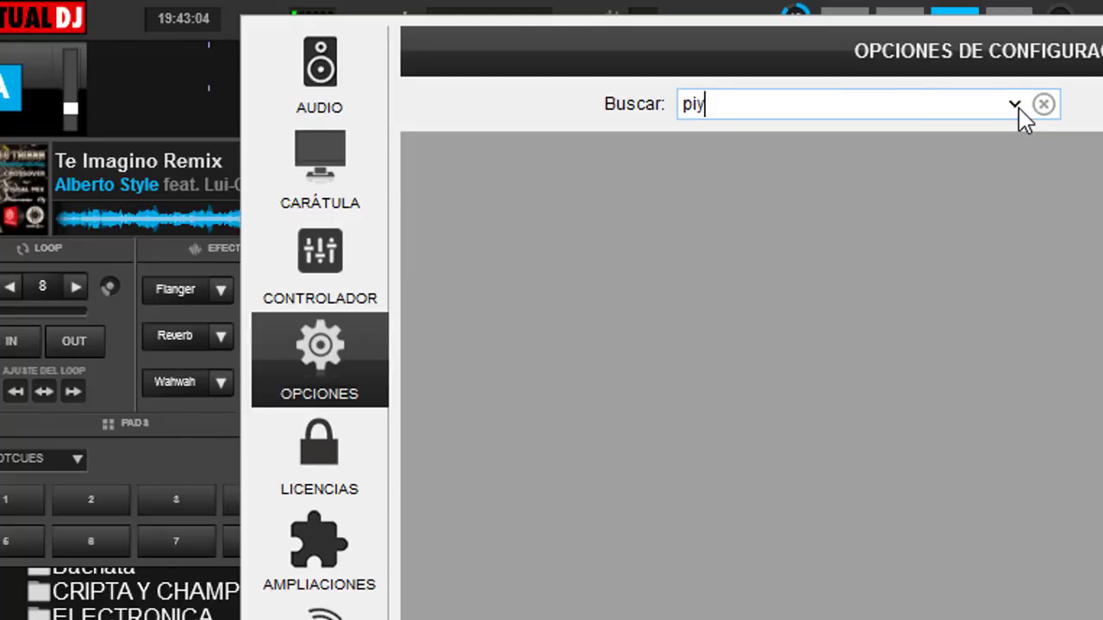
{"action": "key", "text": "BackSpace"}
{"action": "type", "text": "t"}
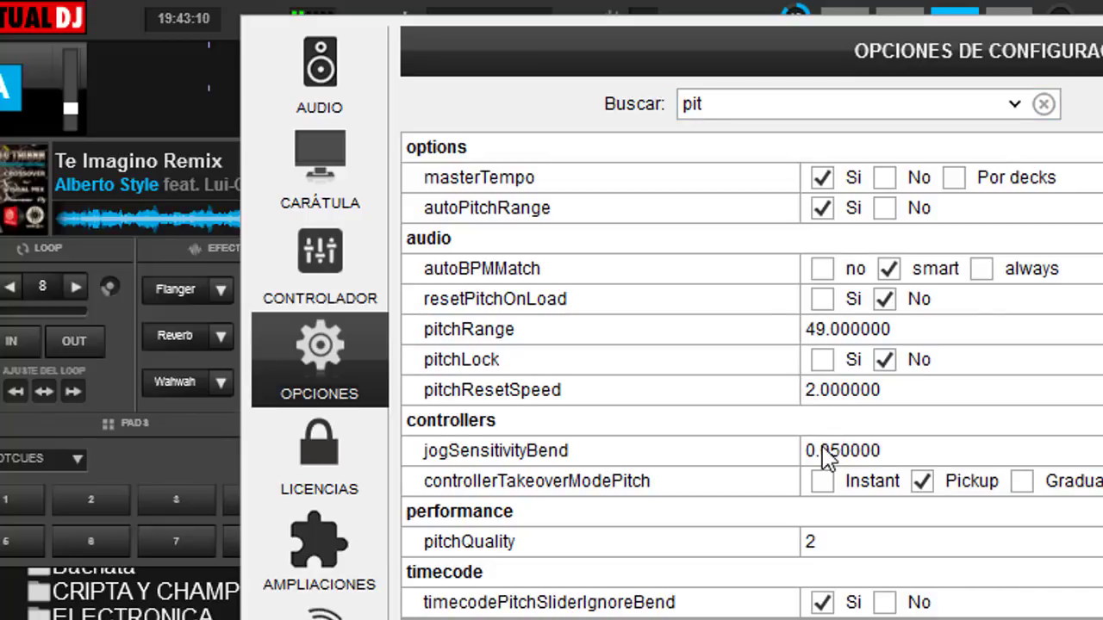
{"action": "type", "text": "1"}
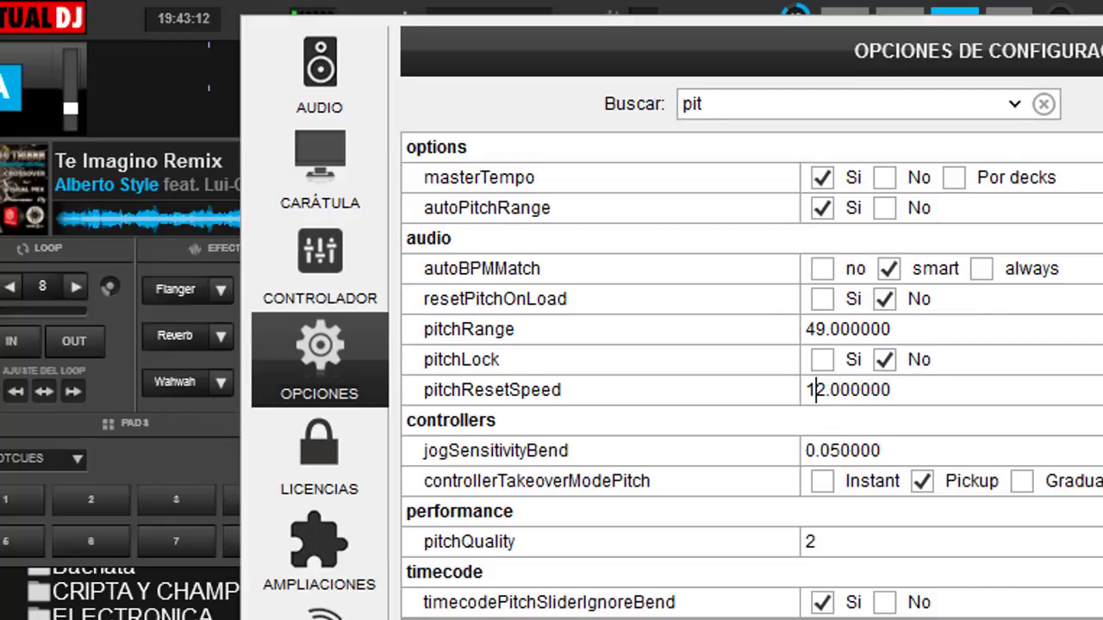
{"action": "key", "text": "Escape"}
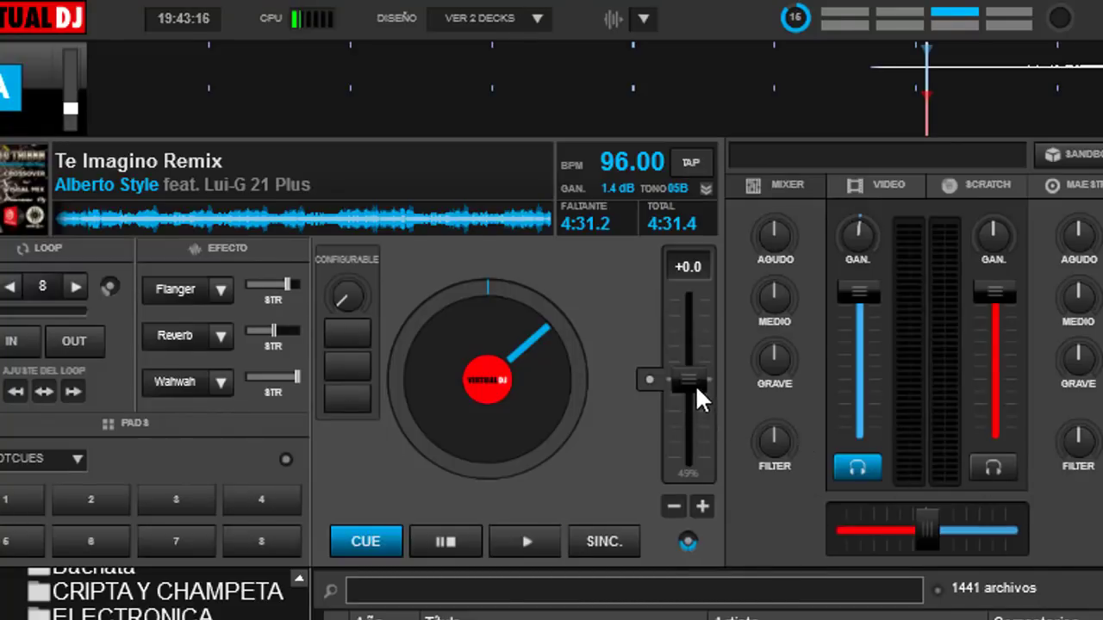
Test the new reset speed by playing deck A's track at -47.1 pitch and resetting it to zero, then pause the track
{"action": "left_click_drag", "start_coordinate": [691, 380], "coordinate": [689, 306]}
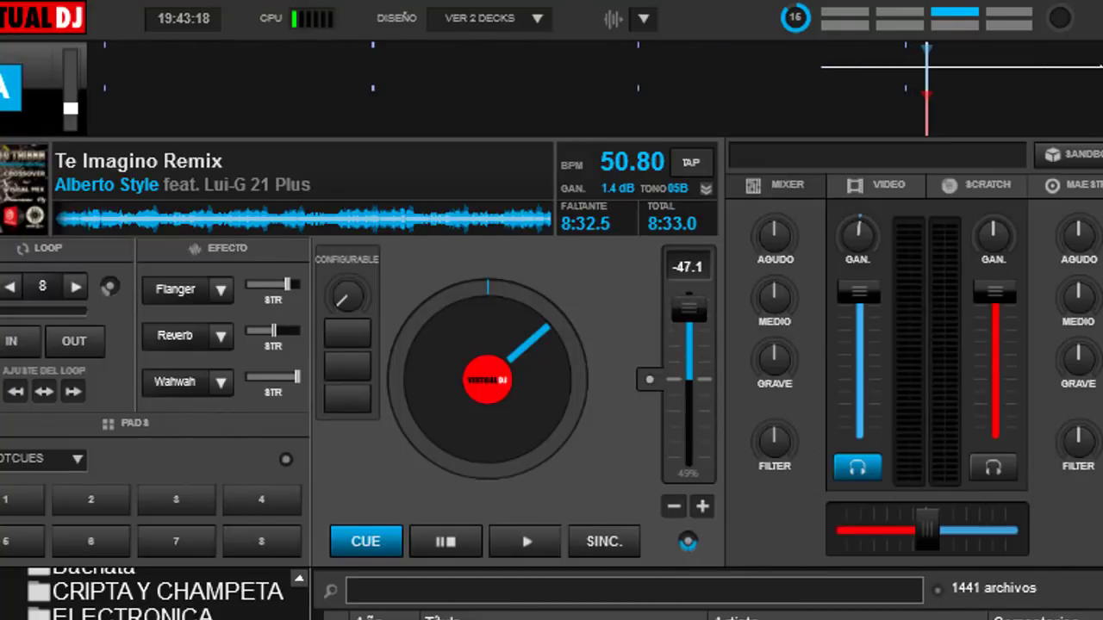
{"action": "left_click", "coordinate": [528, 544]}
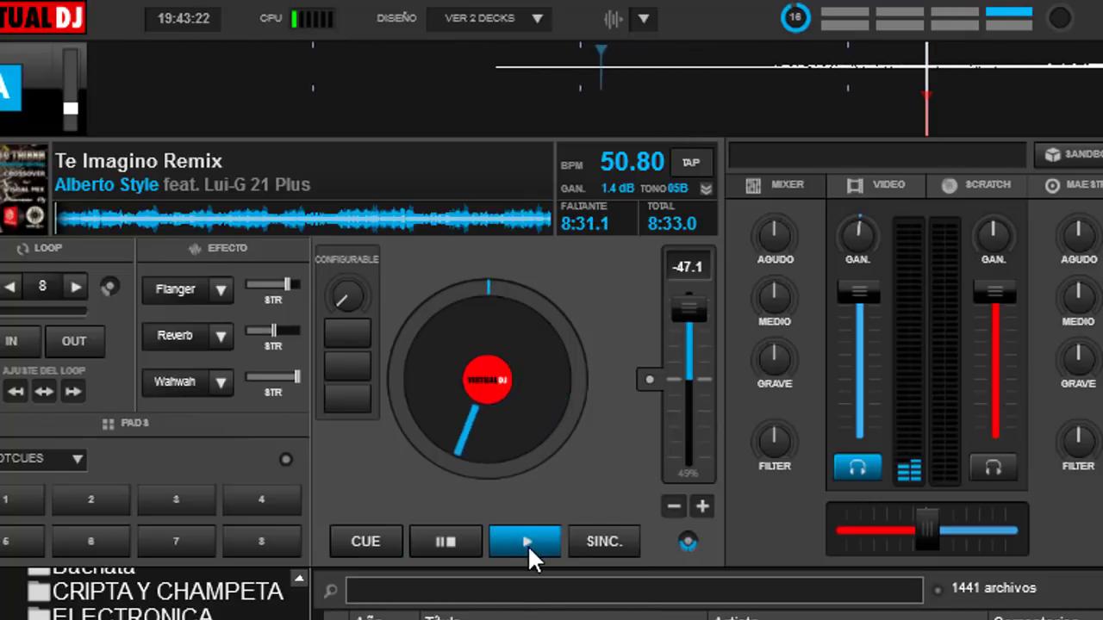
{"action": "left_click", "coordinate": [650, 379]}
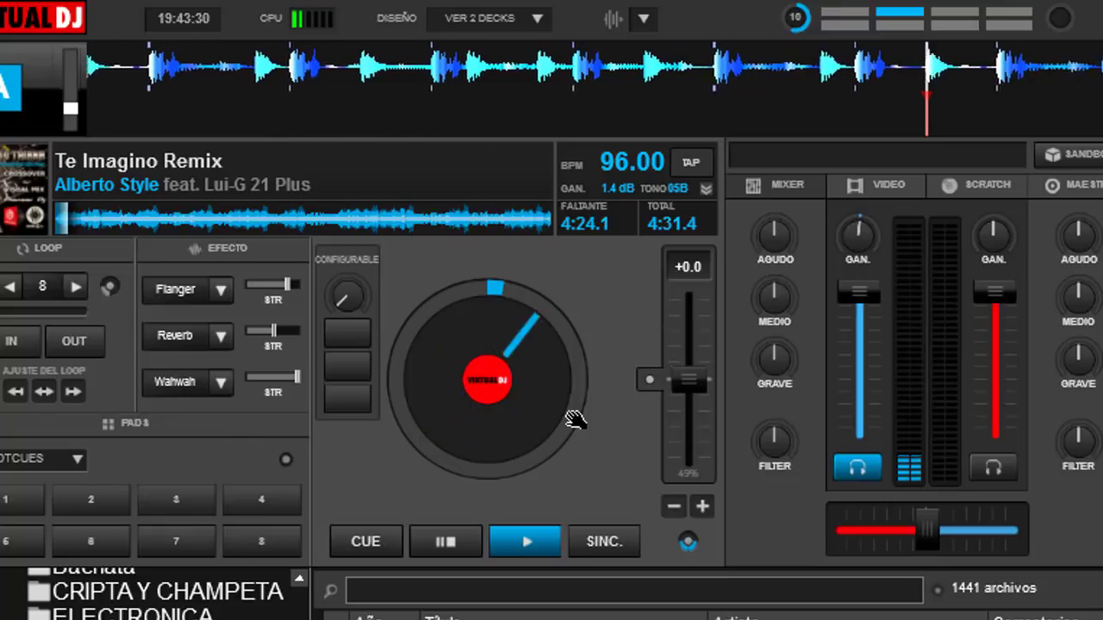
{"action": "left_click", "coordinate": [440, 543]}
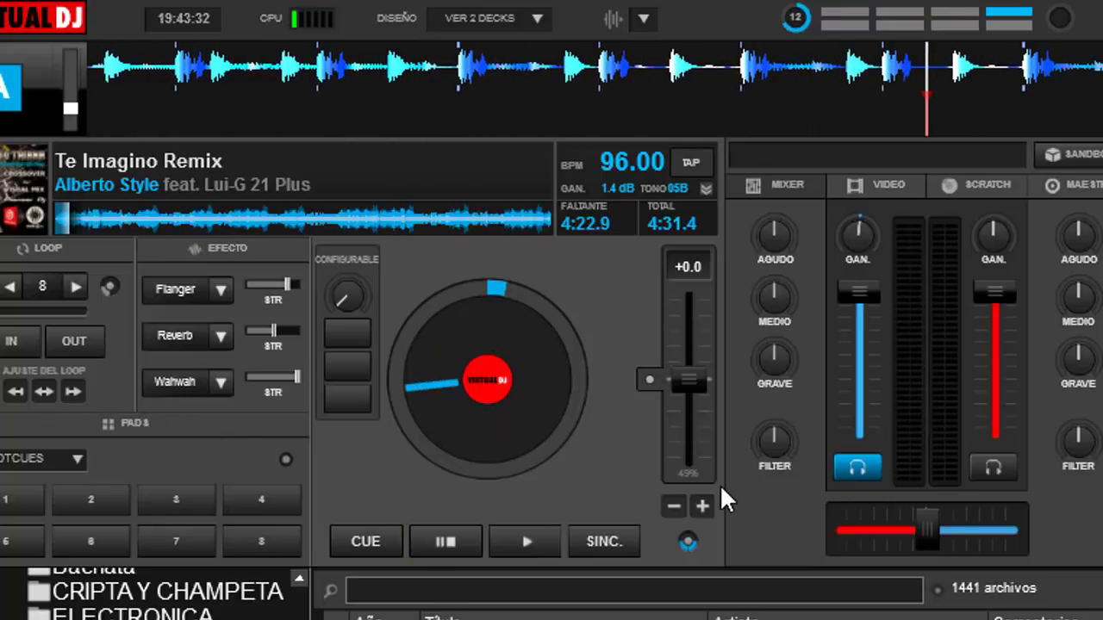